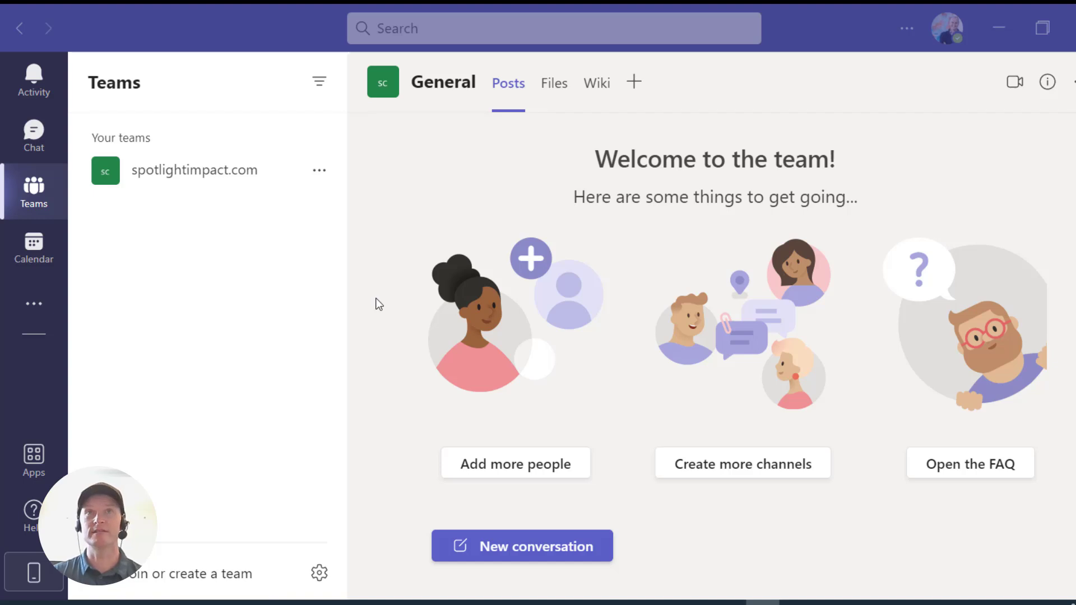
- Create a Thursday 9:30 meeting titled 'Poll Test Meeting' and invite one required attendee by e-mail address
click(17, 252)
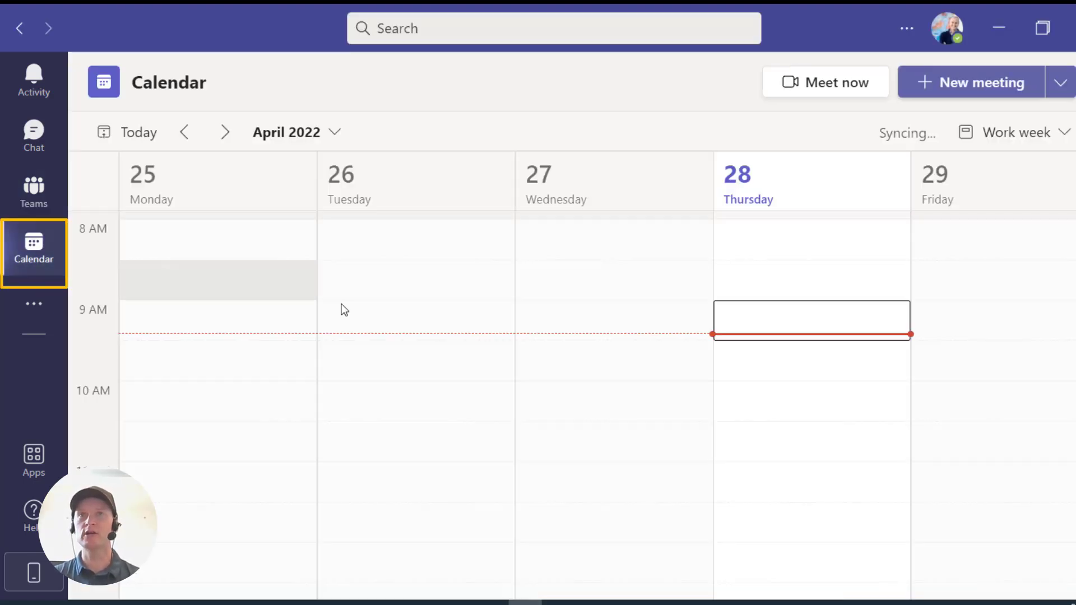
click(738, 355)
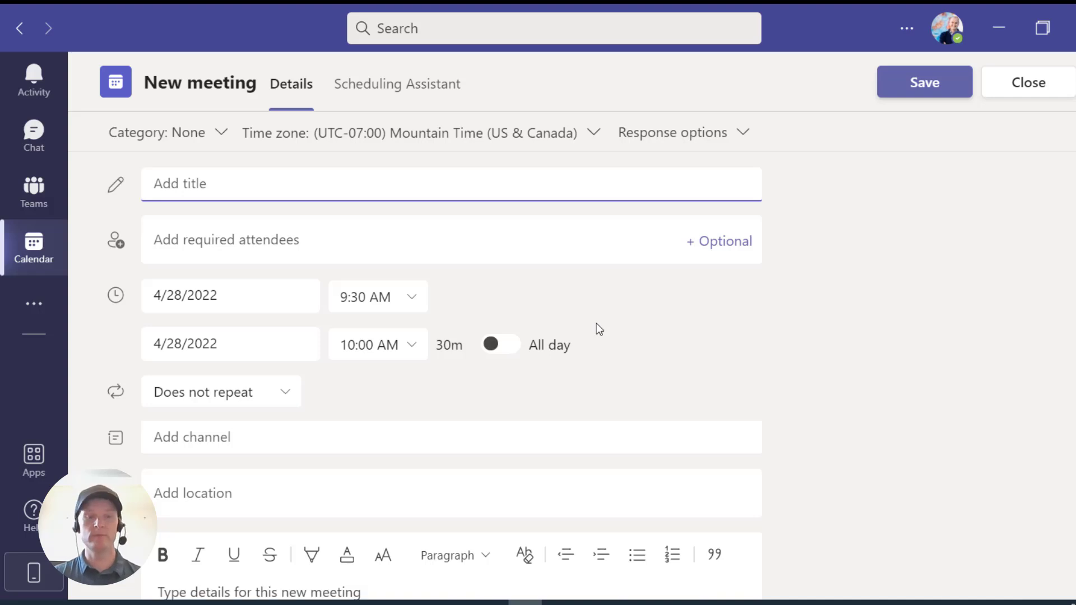
text(P)
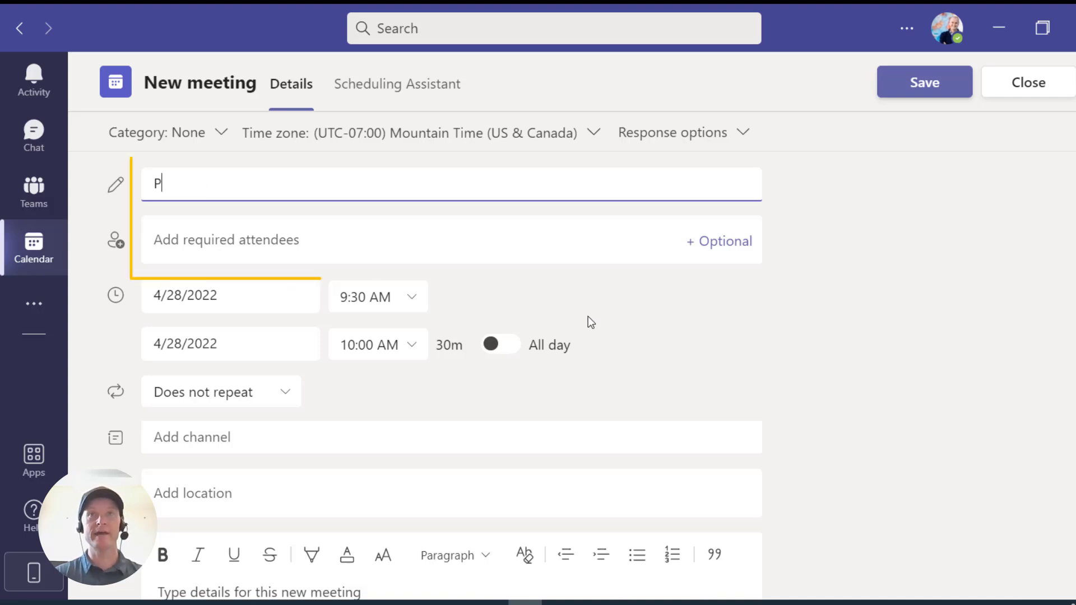
text(oll Test Meeting)
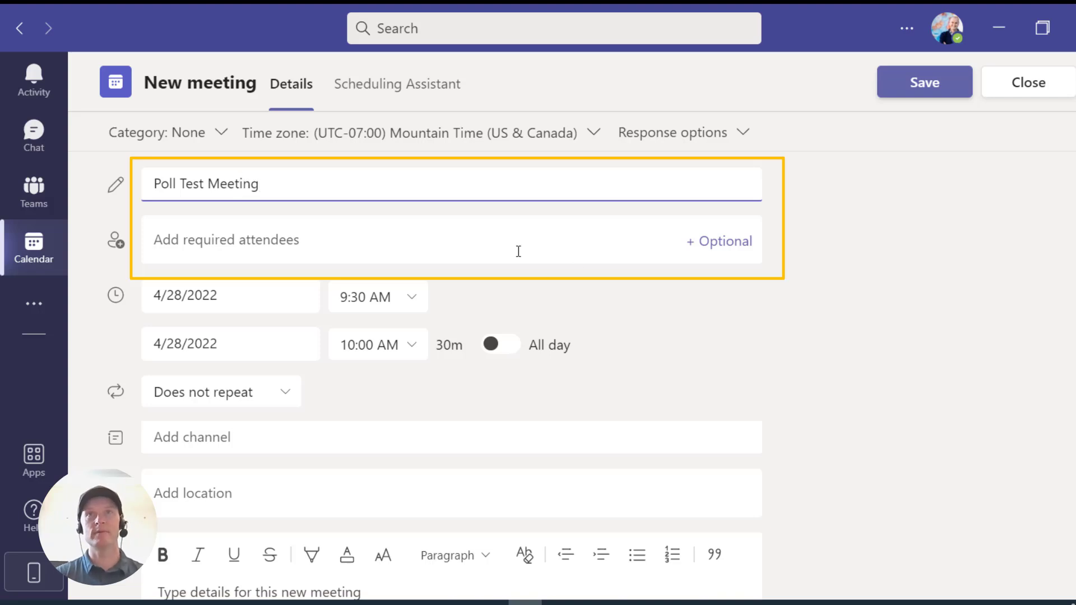
click(516, 251)
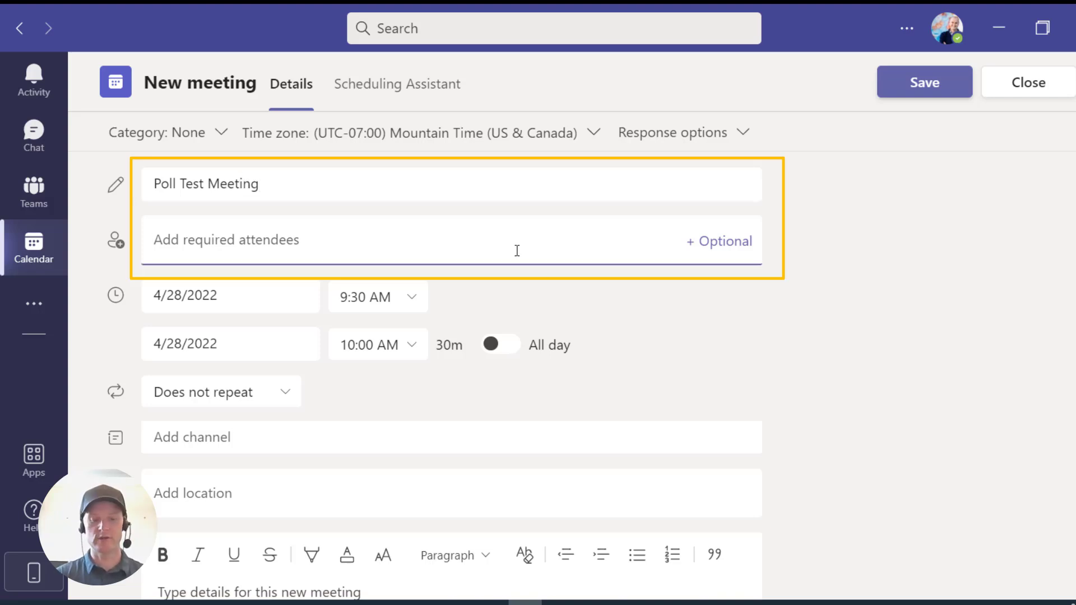
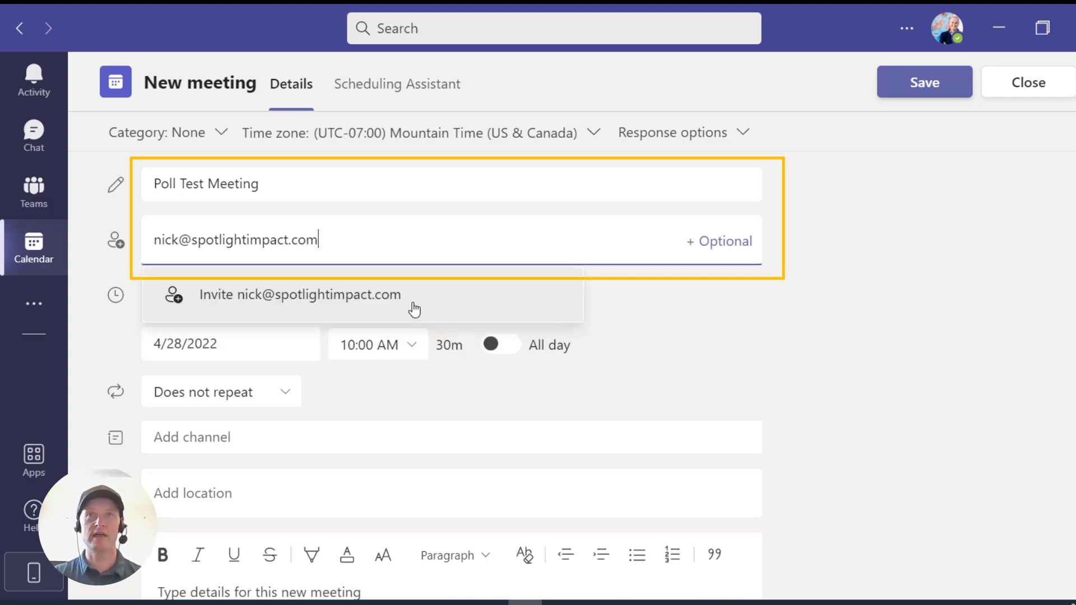
click(413, 307)
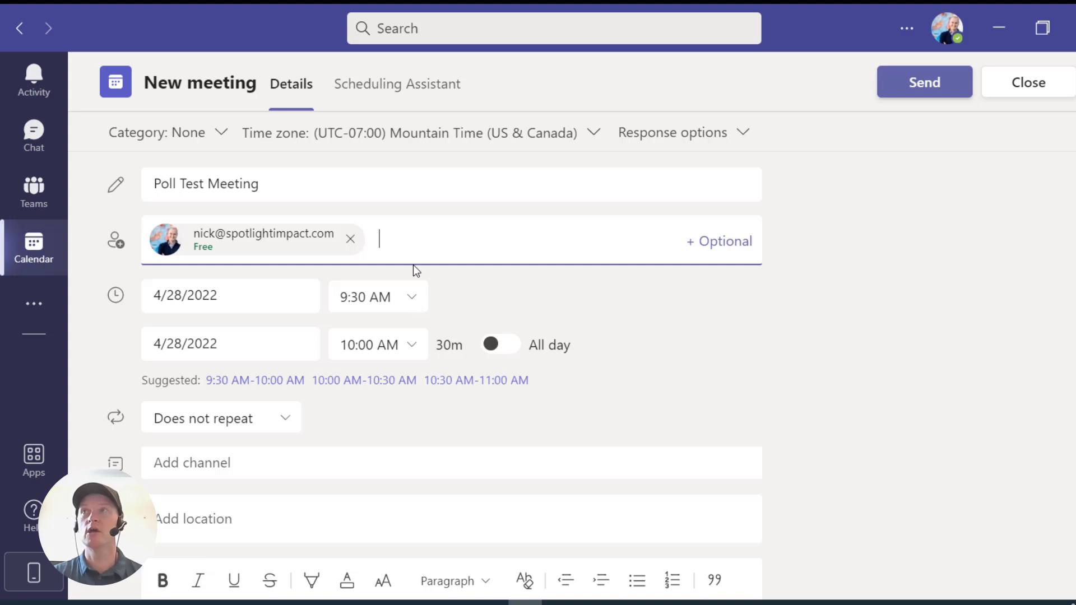
- Send the invitation, then reopen Poll Test Meeting's details from the Thursday calendar slot
click(959, 92)
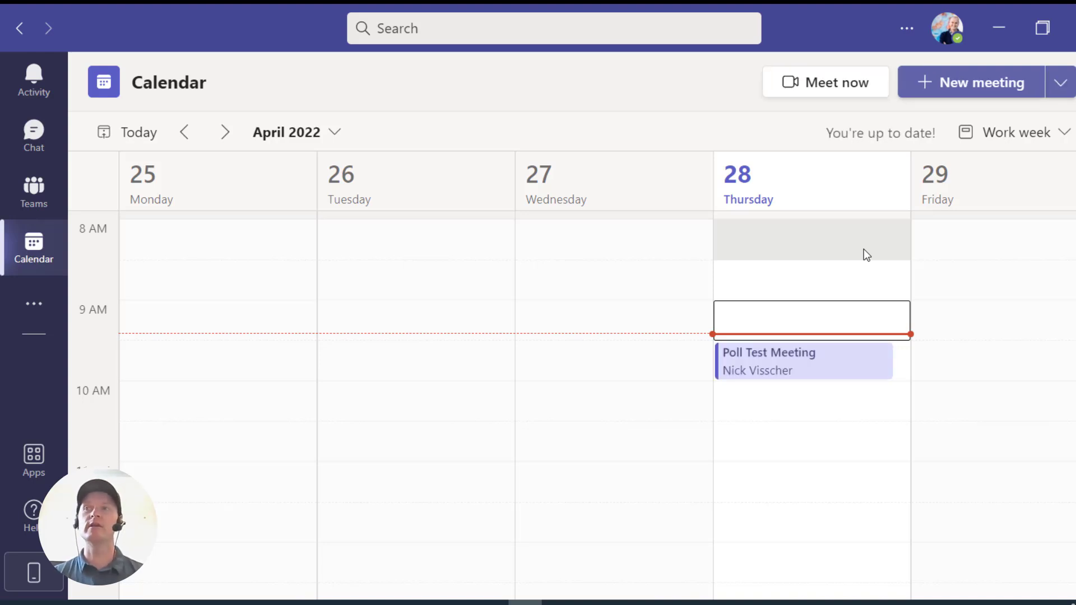
click(826, 372)
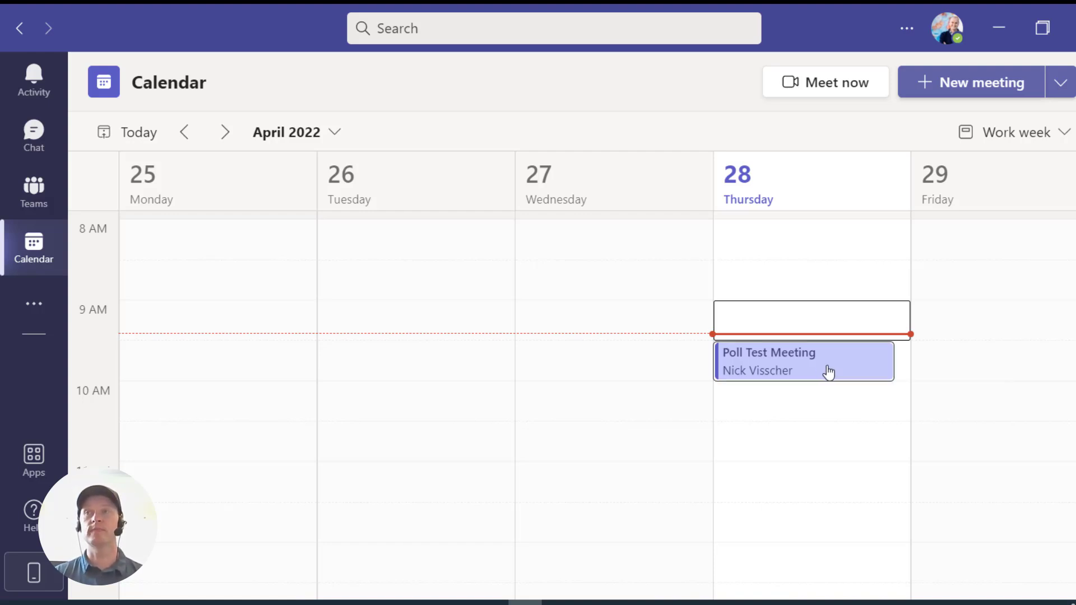
double_click(828, 372)
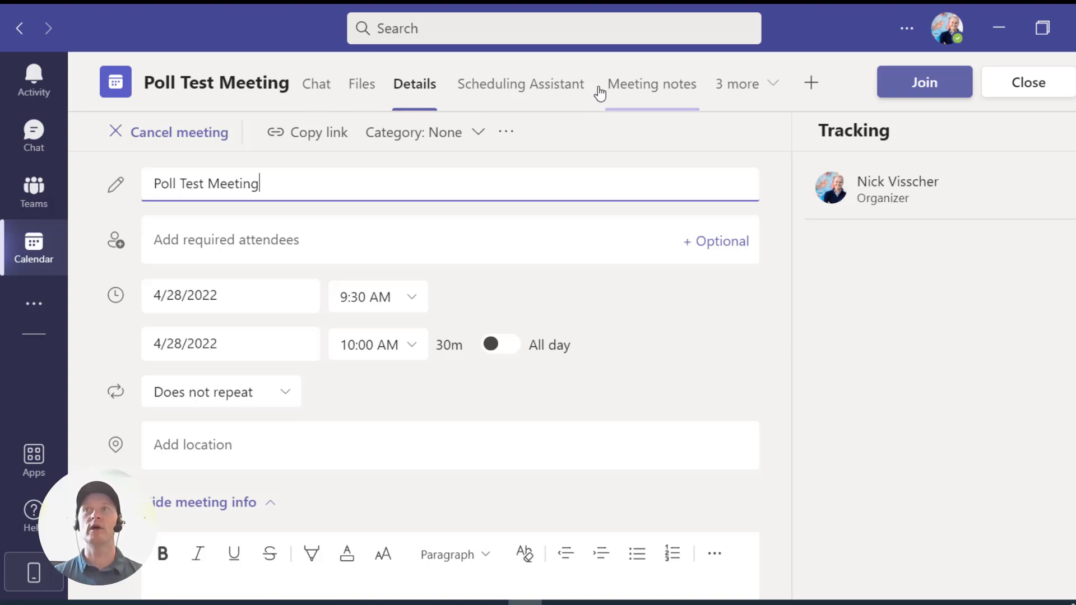
- Start adding a tab to the meeting and search the app list for 'Poll'
click(812, 94)
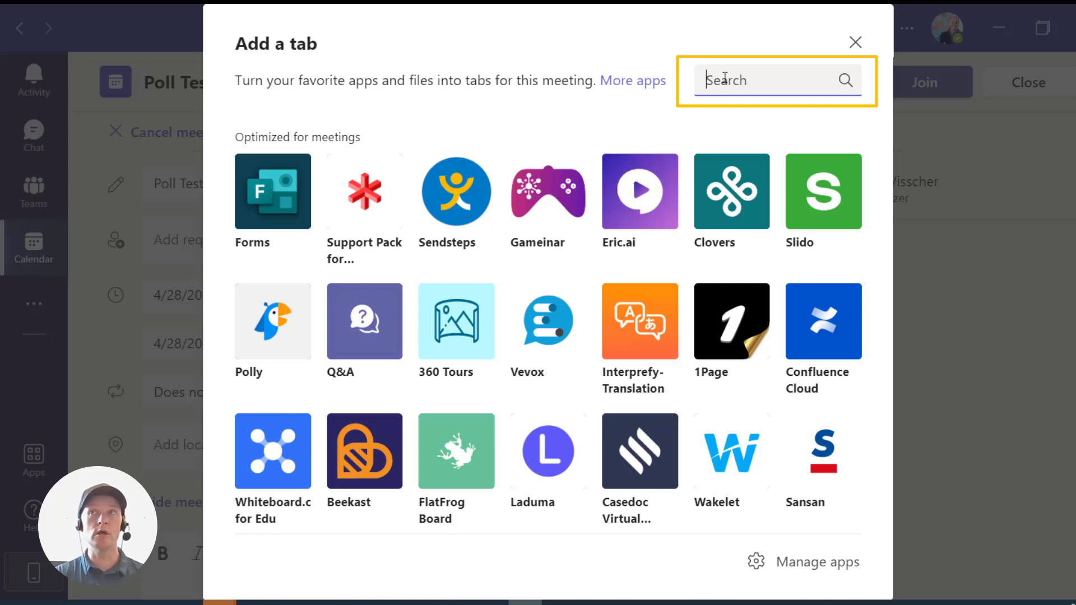
text(Pol)
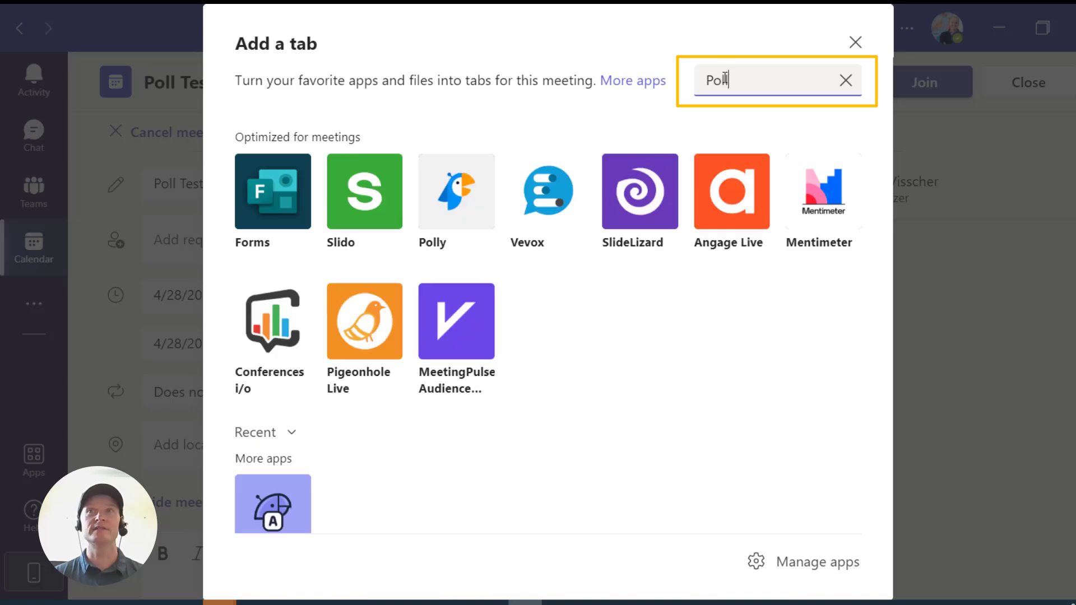
text(l)
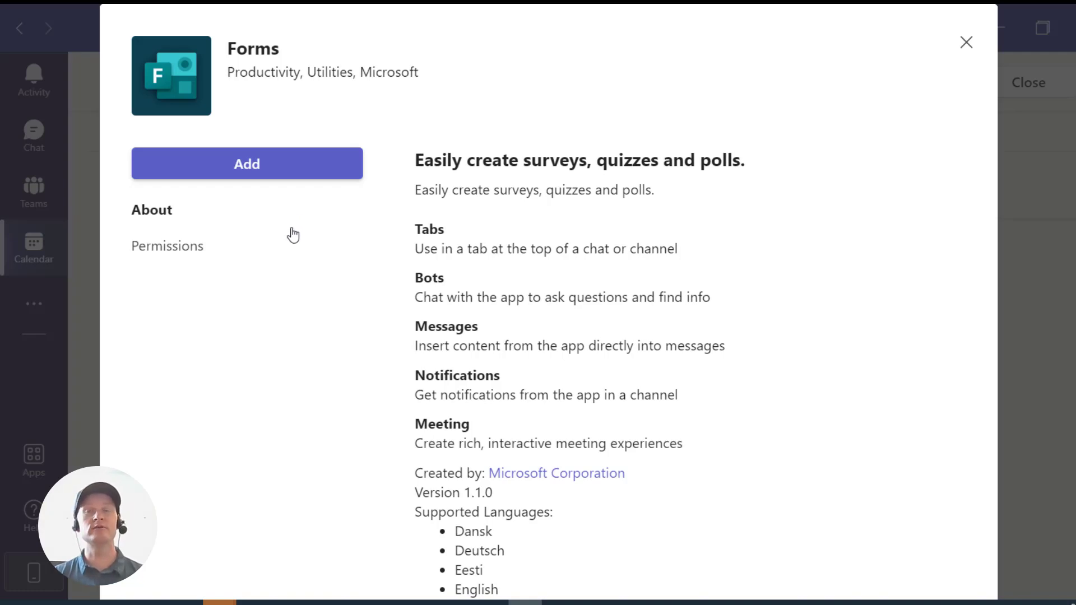
- Add the Forms app and save it as the meeting's Polls tab
click(288, 170)
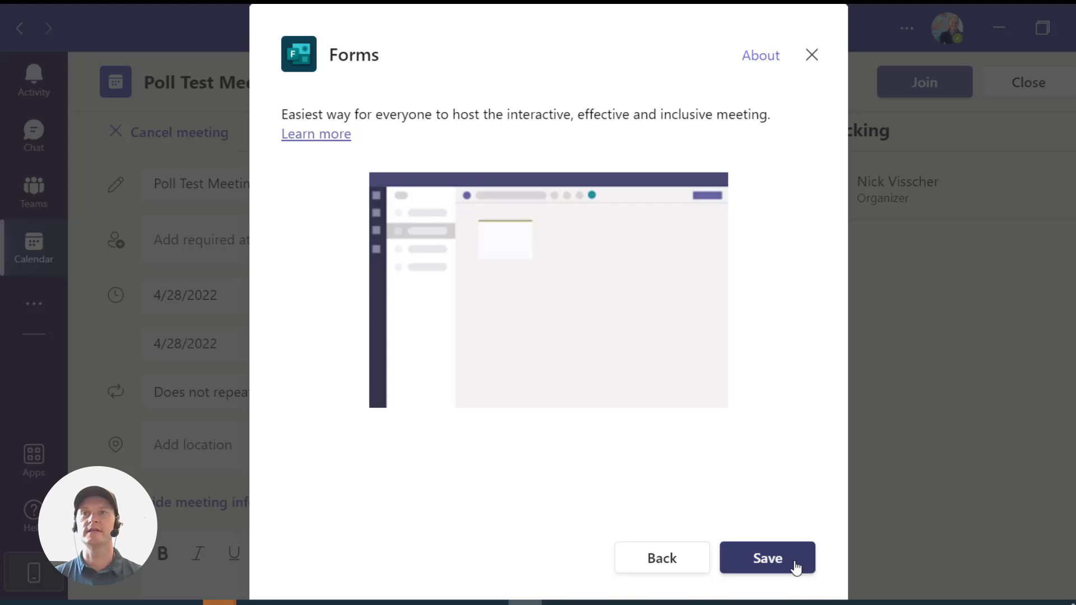
click(795, 567)
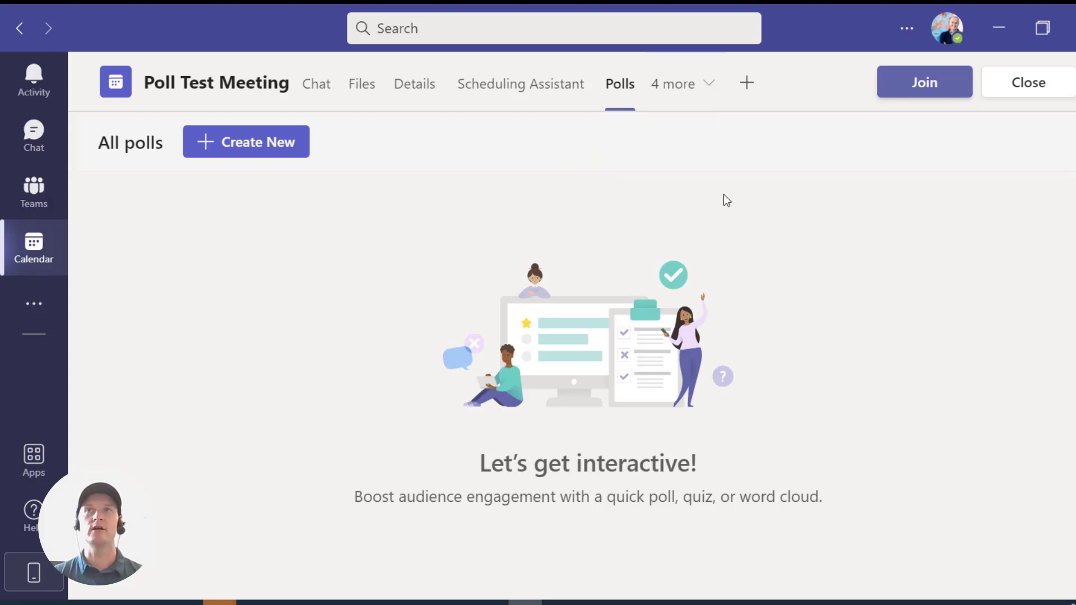
- Create a multiple choice poll asking 'Please rate your overall experience in today's webinar.'
click(283, 150)
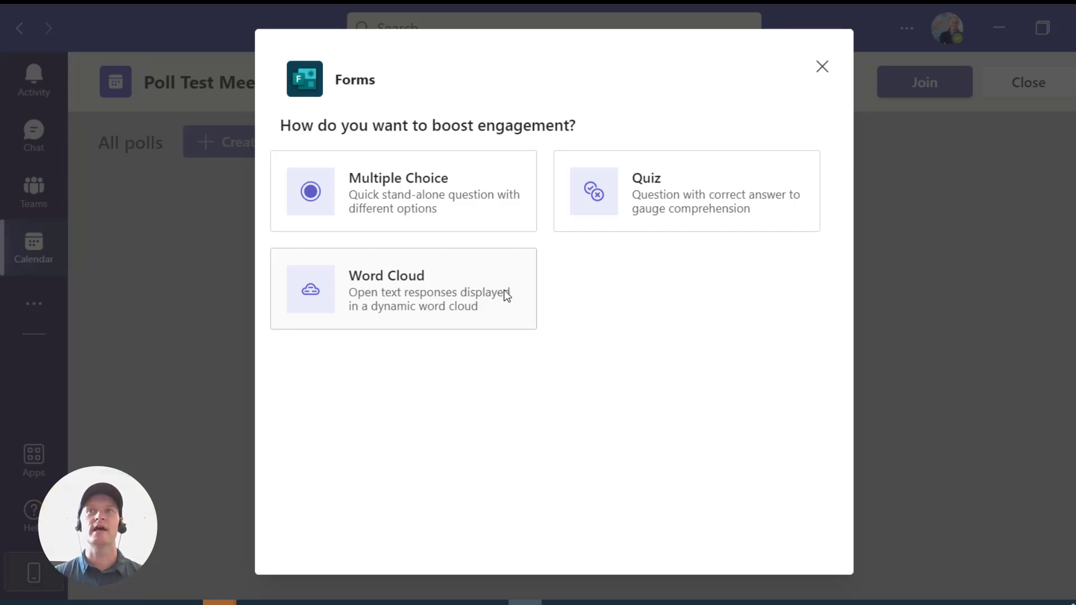
click(524, 217)
click(387, 142)
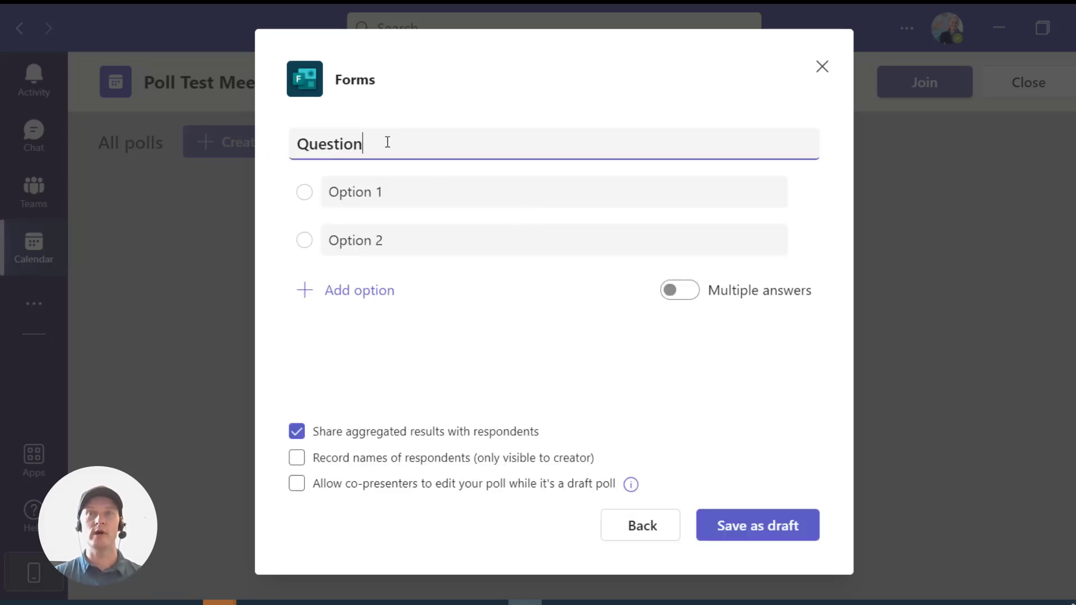
drag(388, 141, 284, 147)
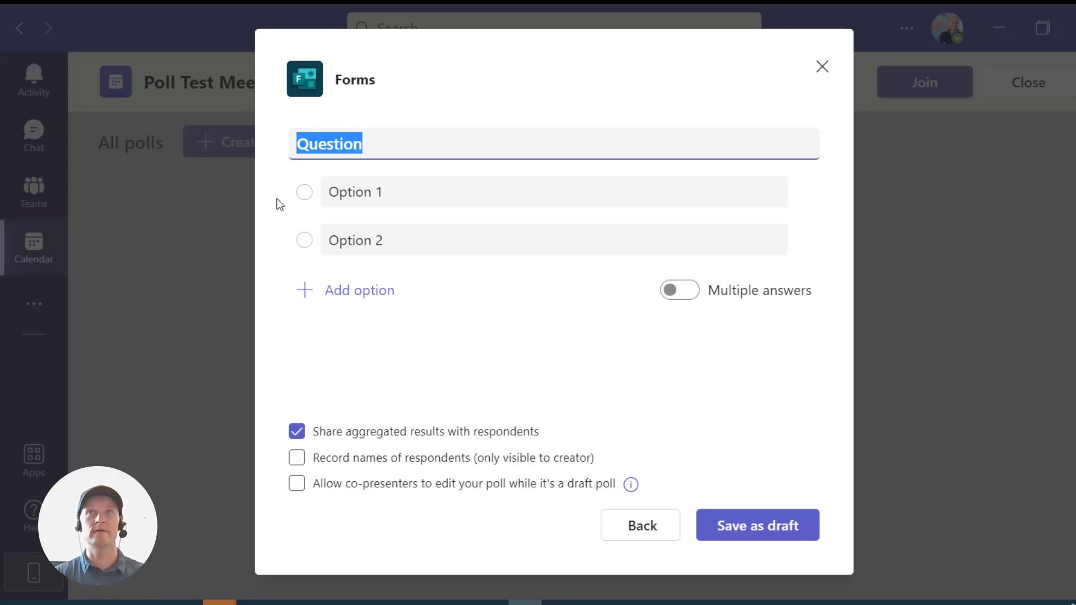
text(Please rat)
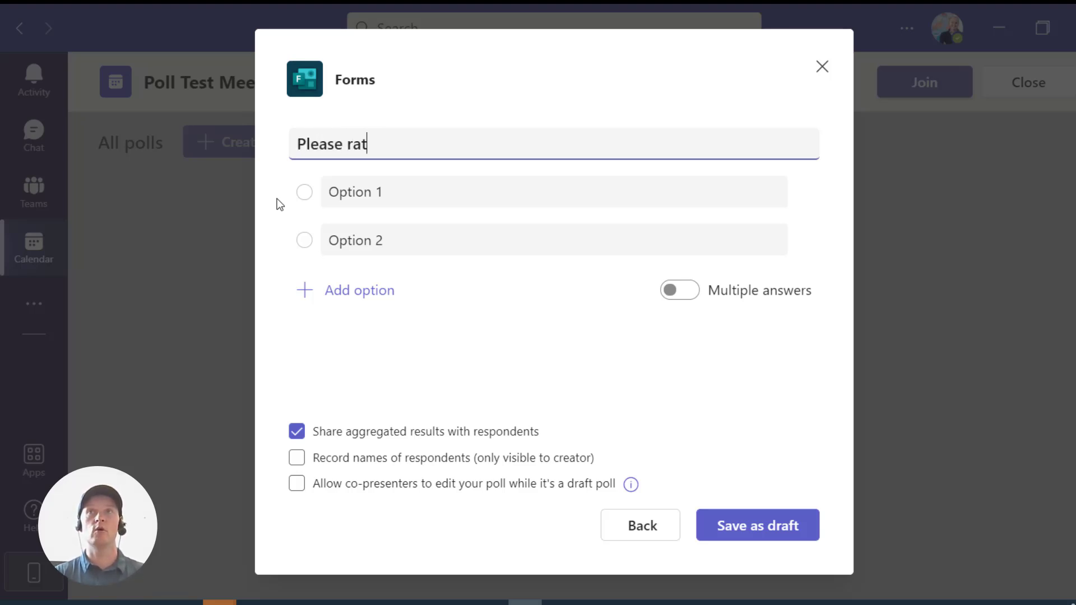
text(e your overall expe)
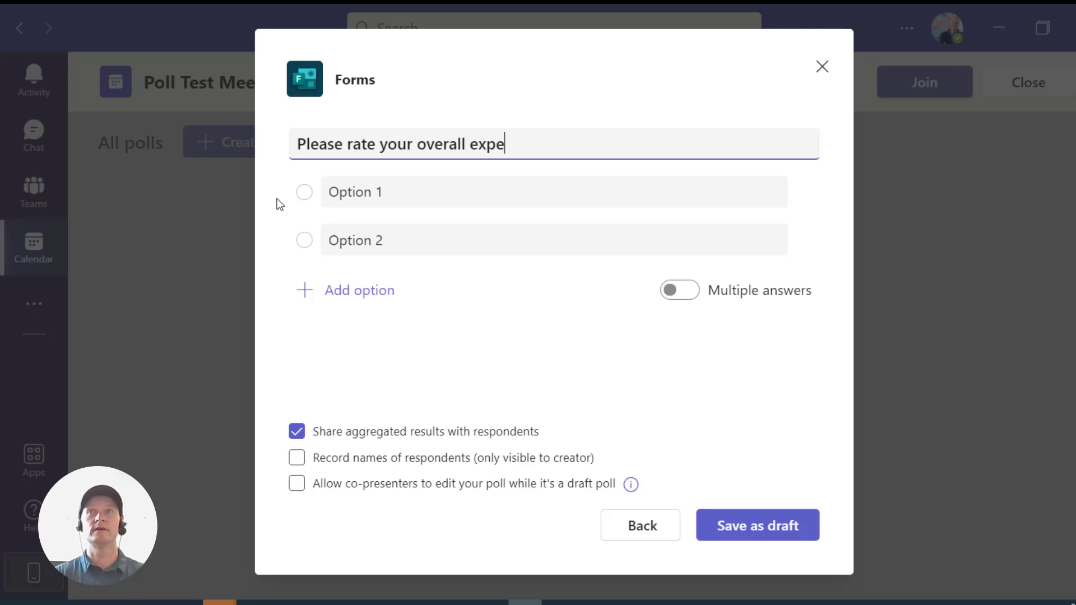
text(rience in toda)
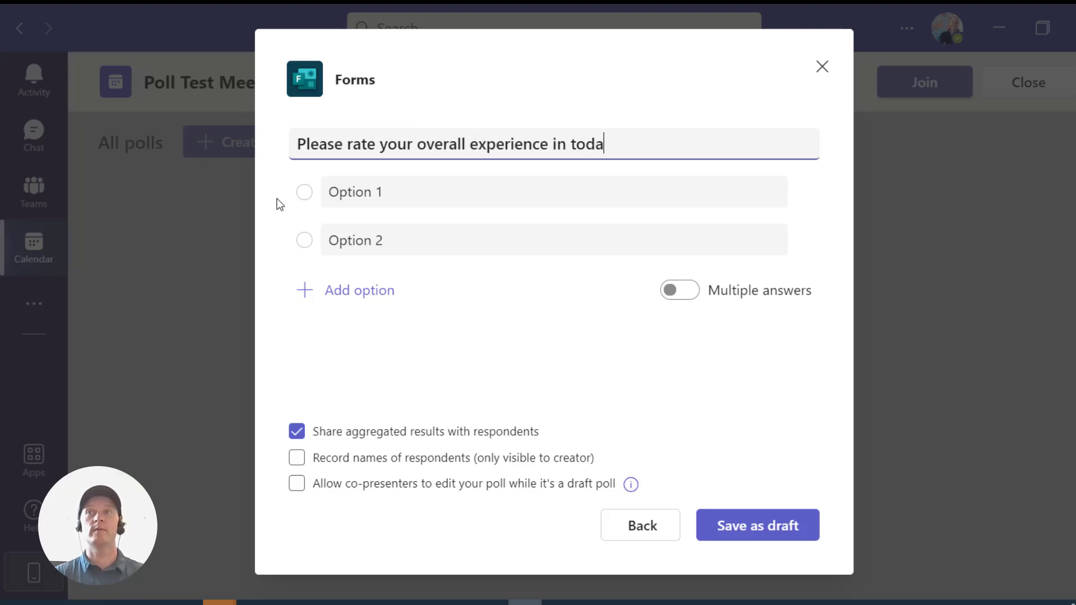
text(y's webinar)
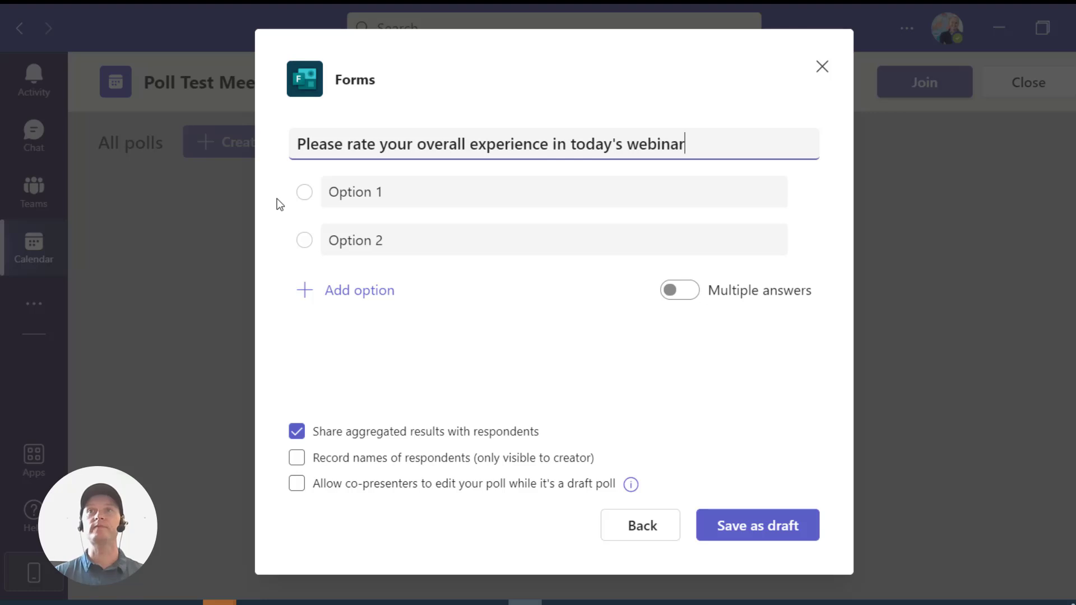
text(.)
- Set the answer options to Poor, Fair, Good, Excellent and Outstanding
click(336, 192)
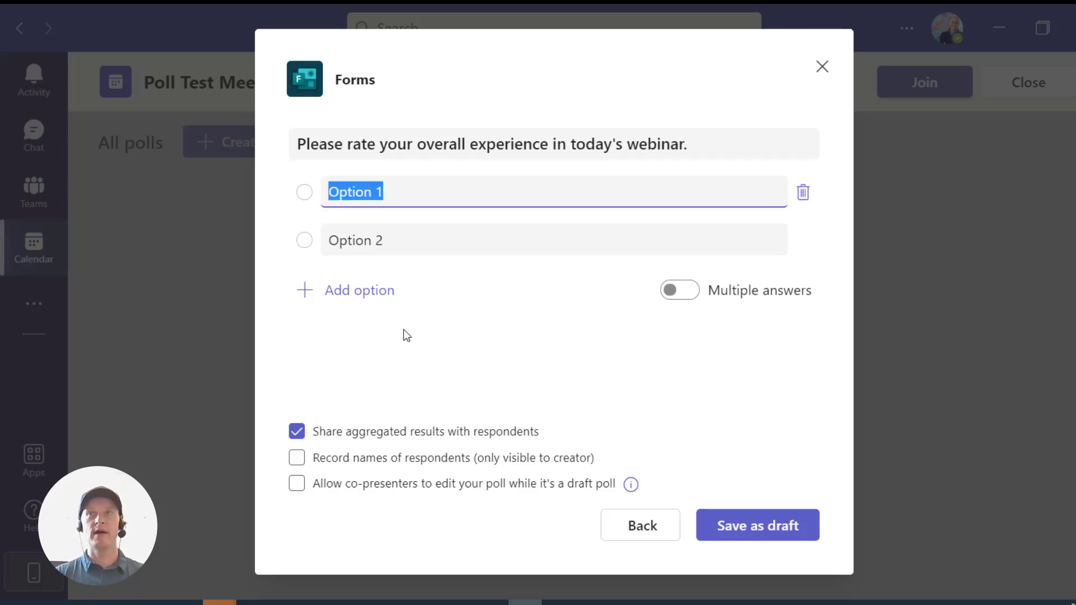
text(Poor)
click(401, 284)
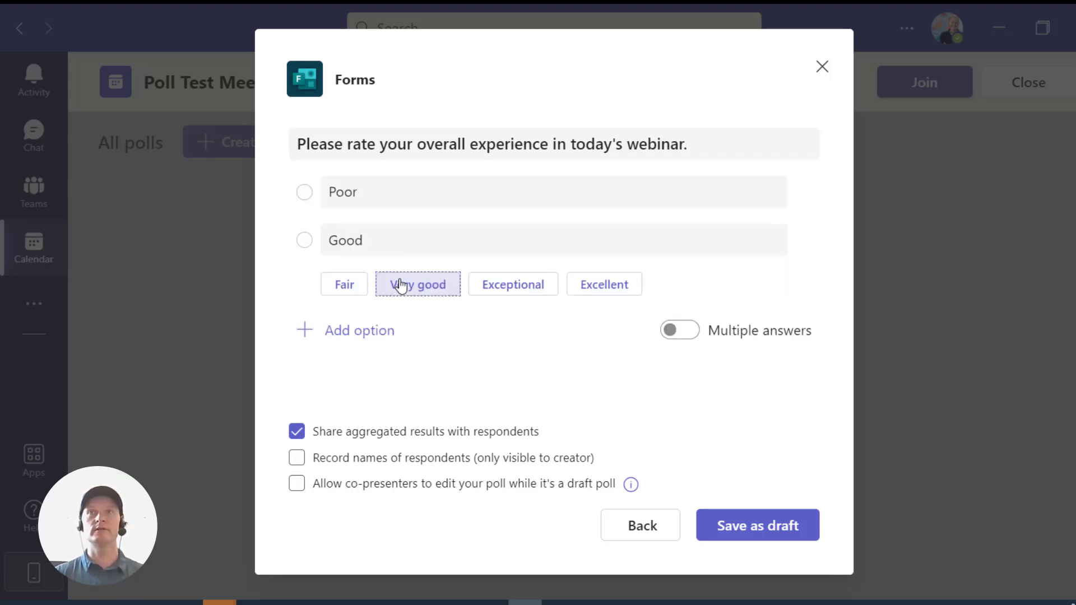
click(387, 241)
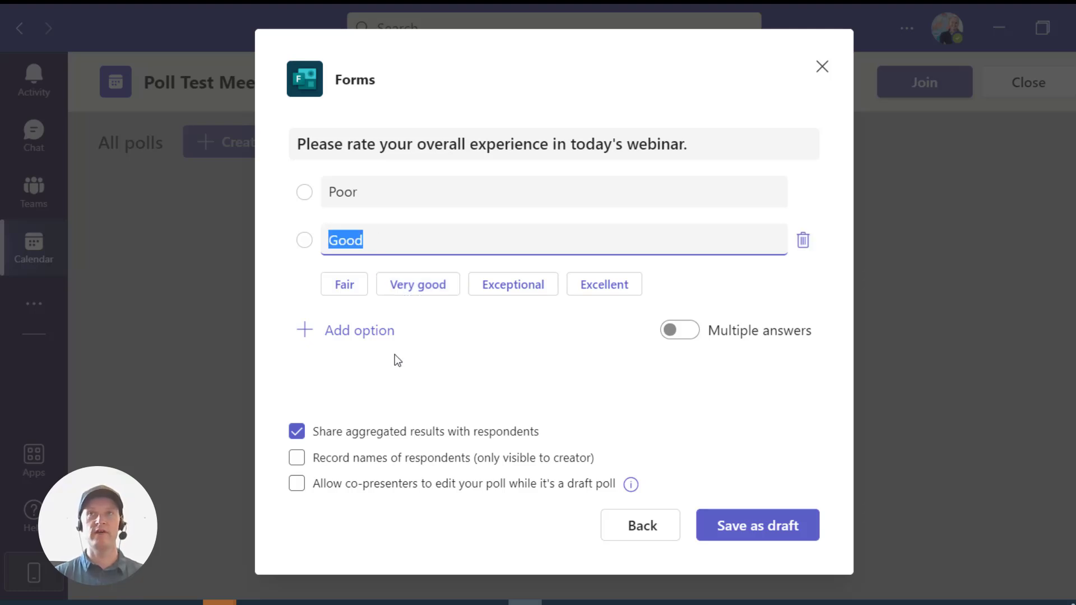
text(Fair)
click(373, 343)
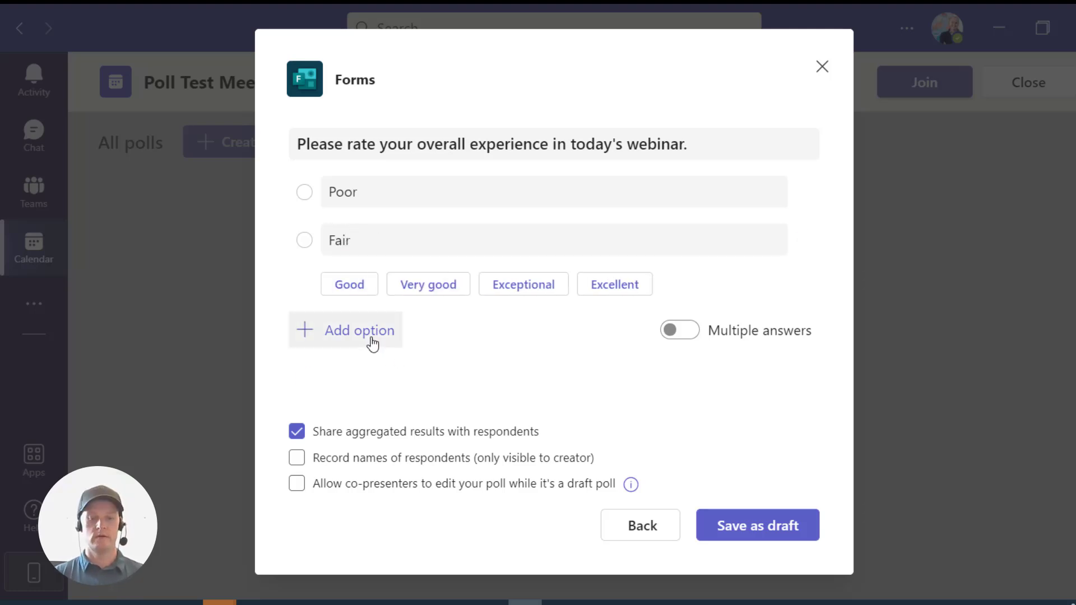
text(od)
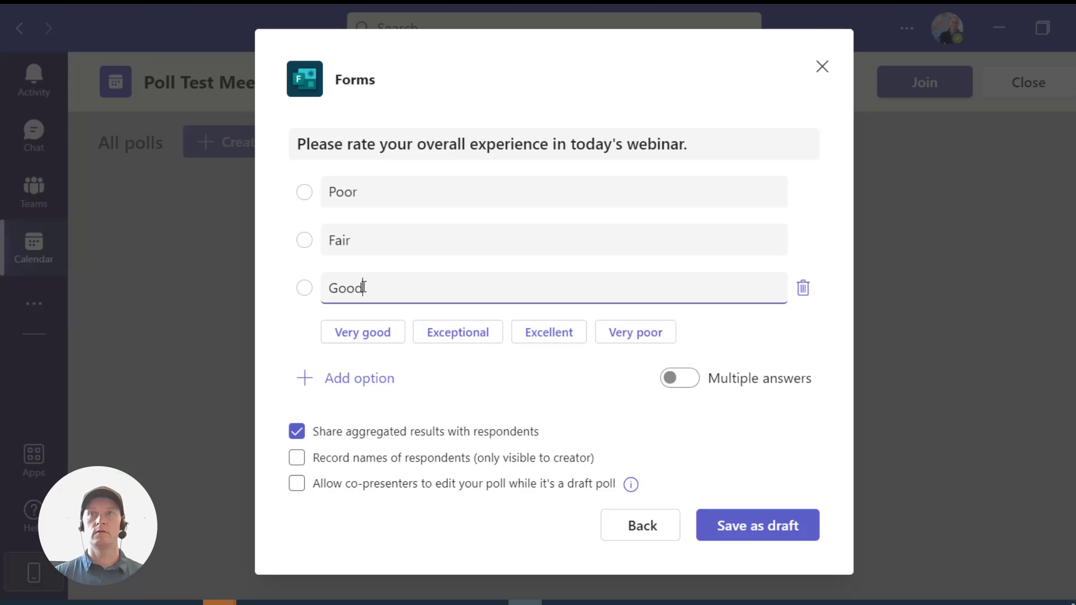
click(364, 379)
text(Excellent)
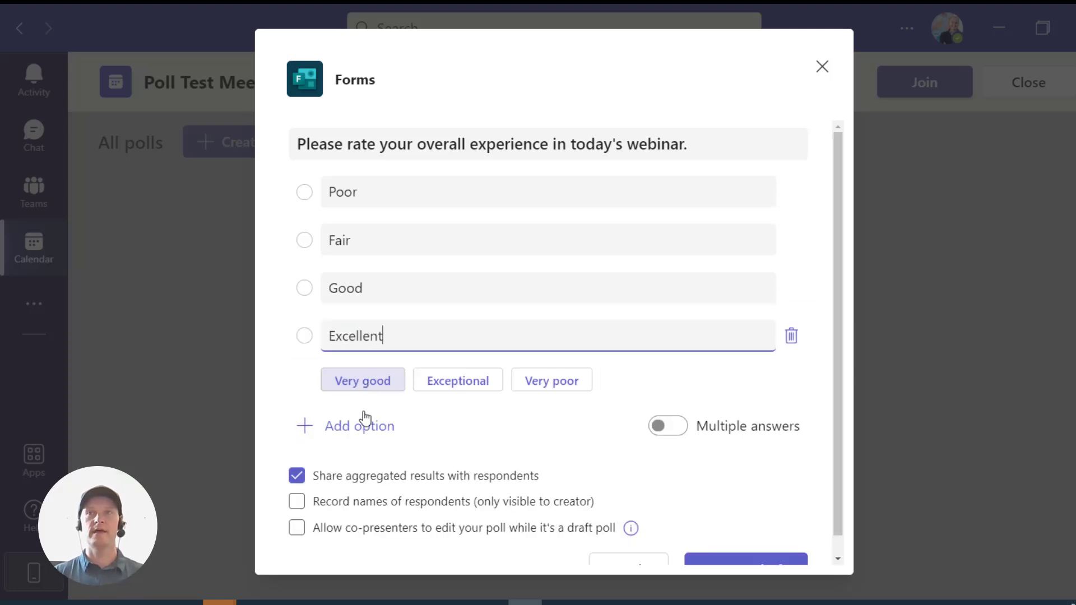
click(363, 431)
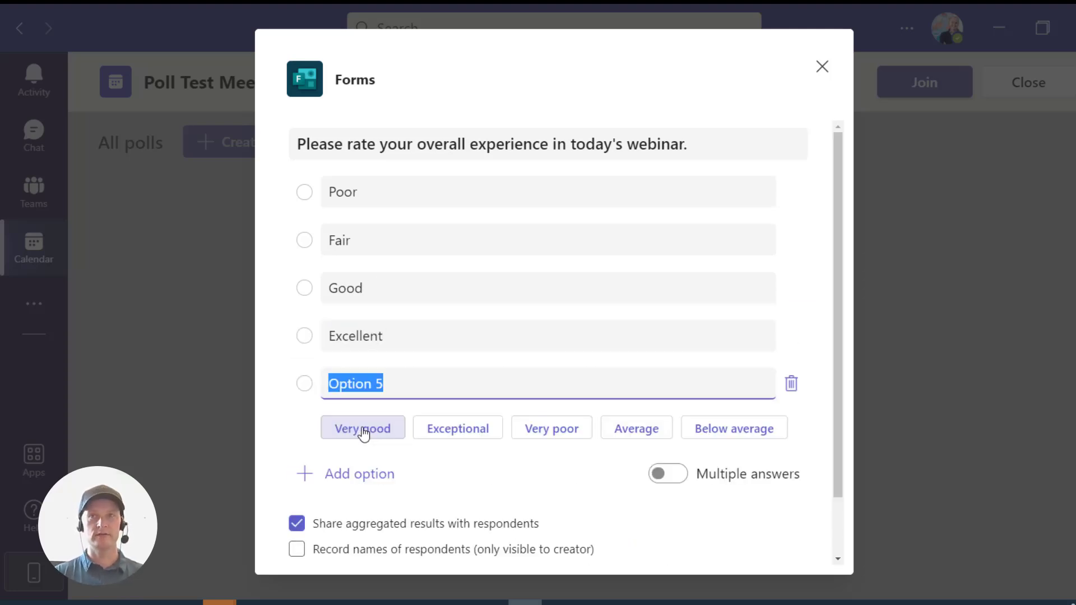
text(Out)
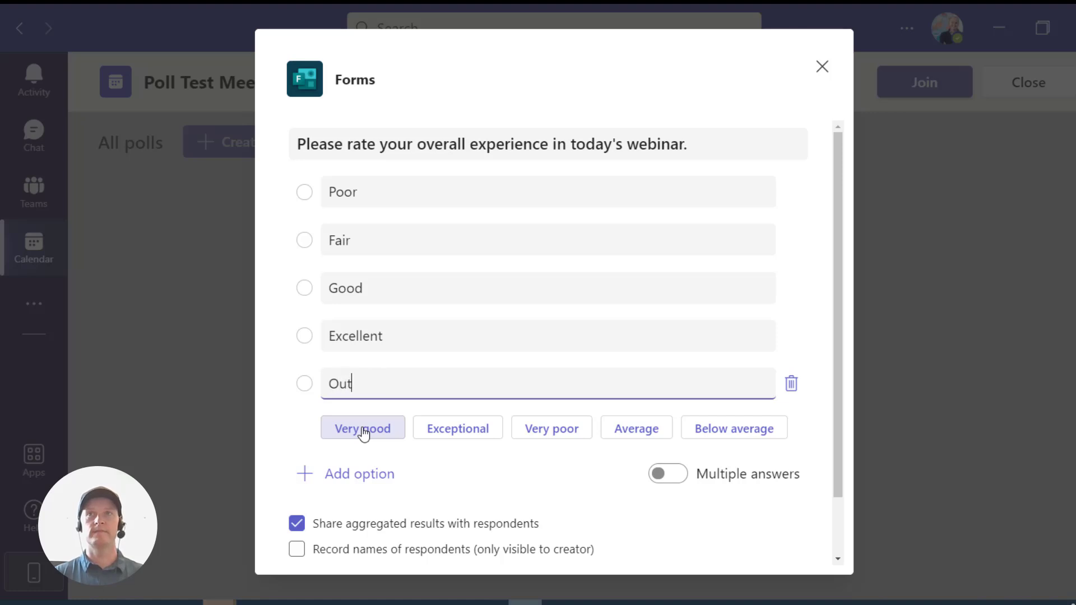
text(standing)
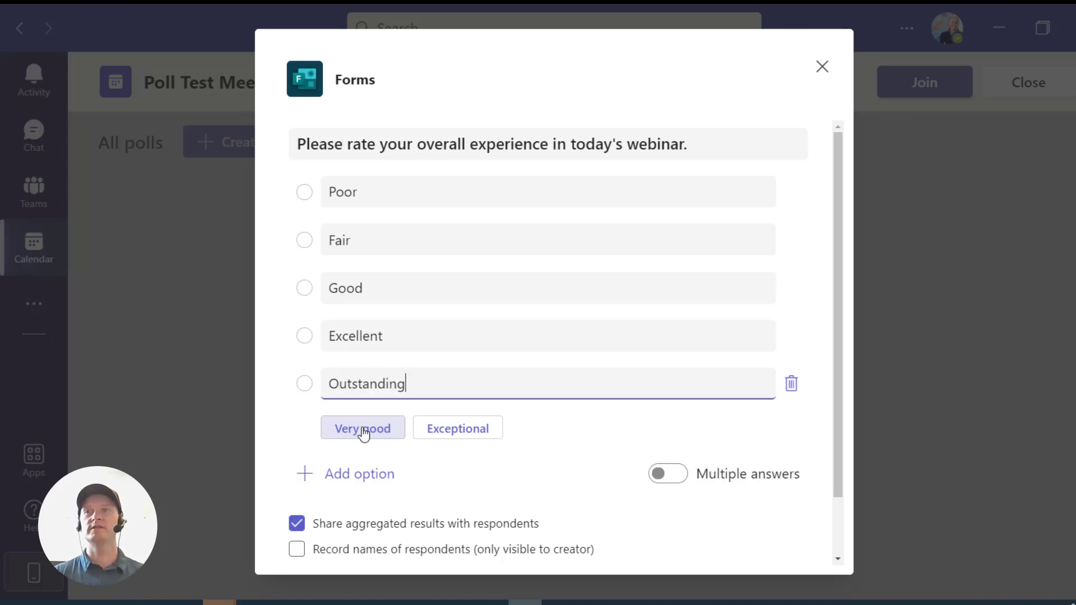
click(567, 497)
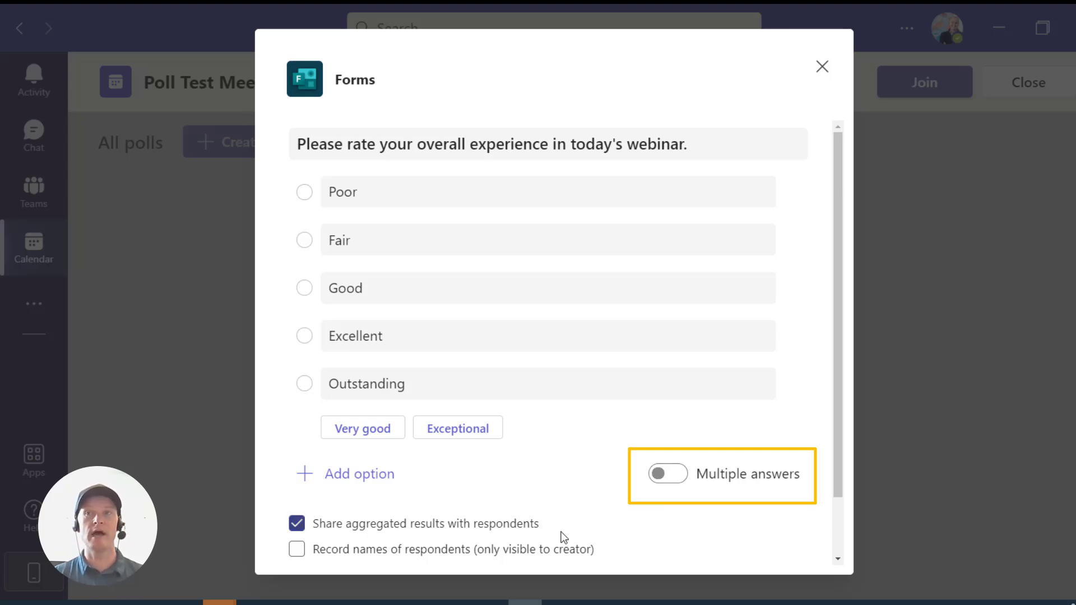
- Save the webinar rating poll as a draft
scroll(559, 484, down, 2)
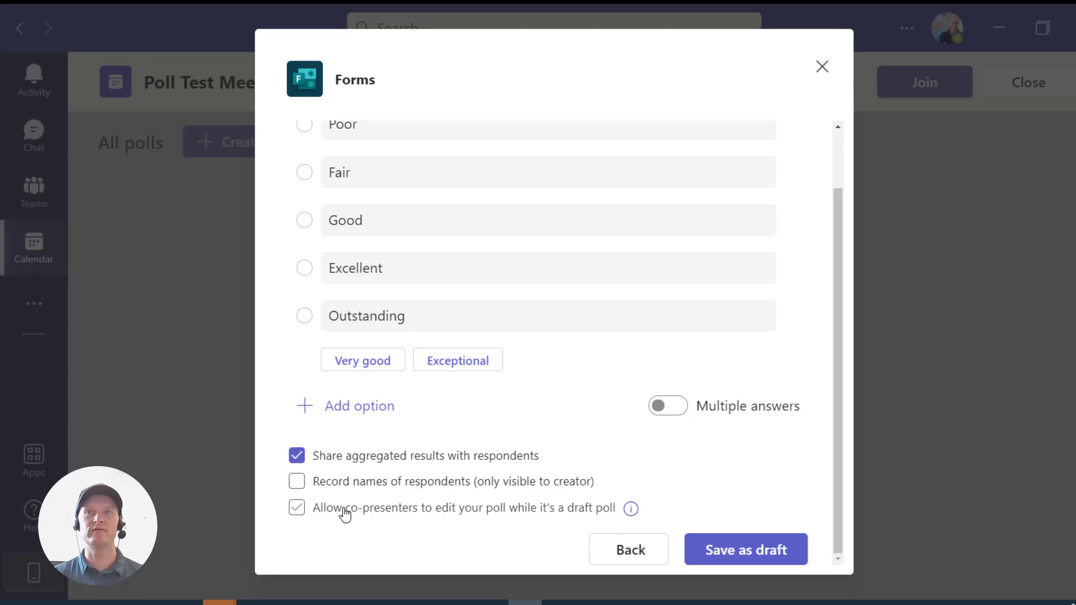
click(785, 552)
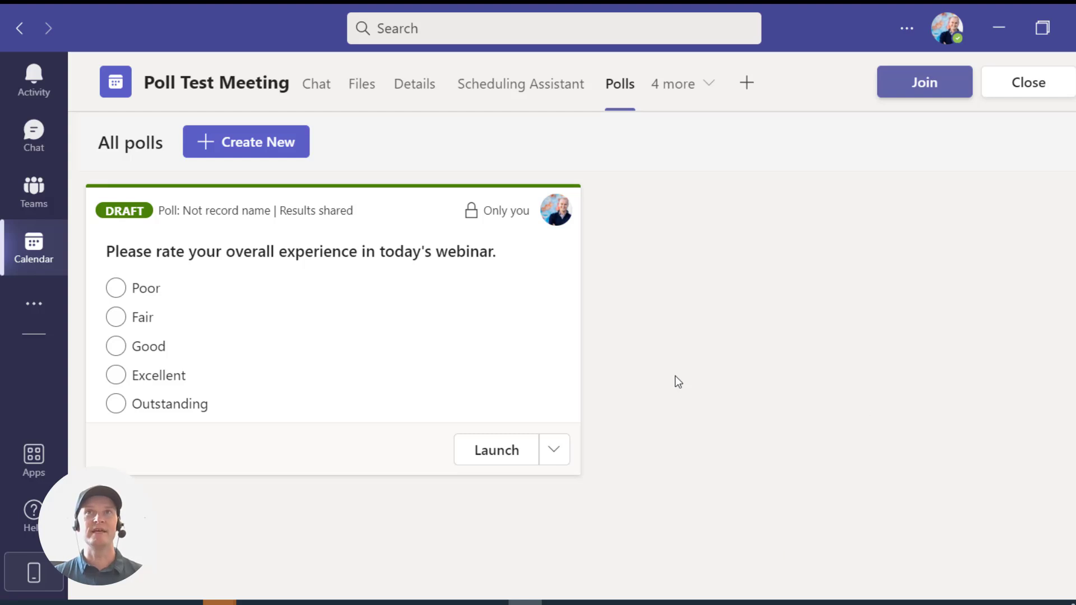
- Return to the Calendar's April 2022 work week view
click(26, 252)
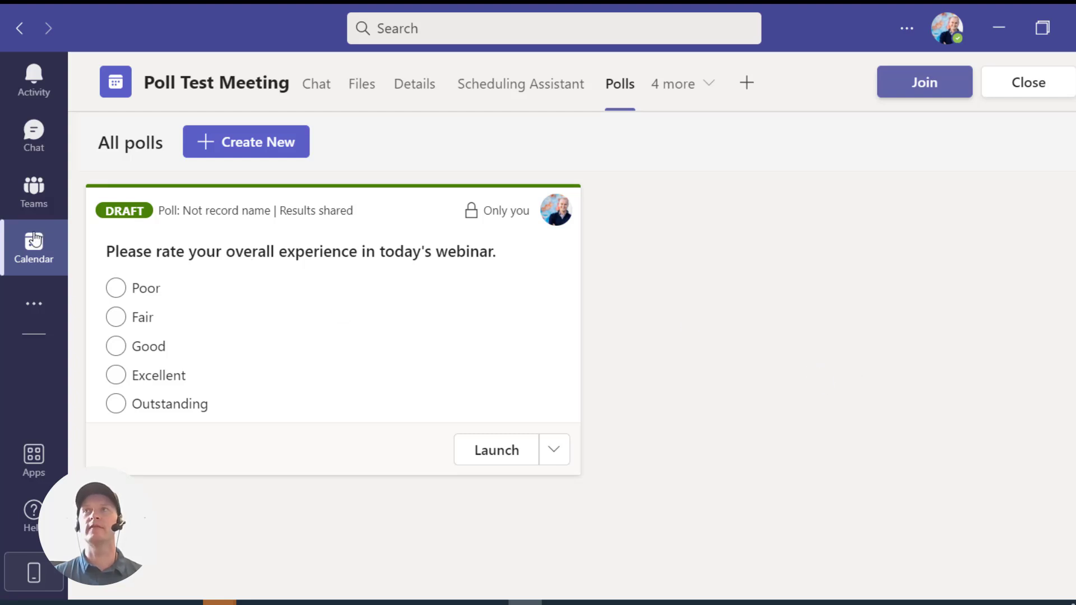
click(27, 244)
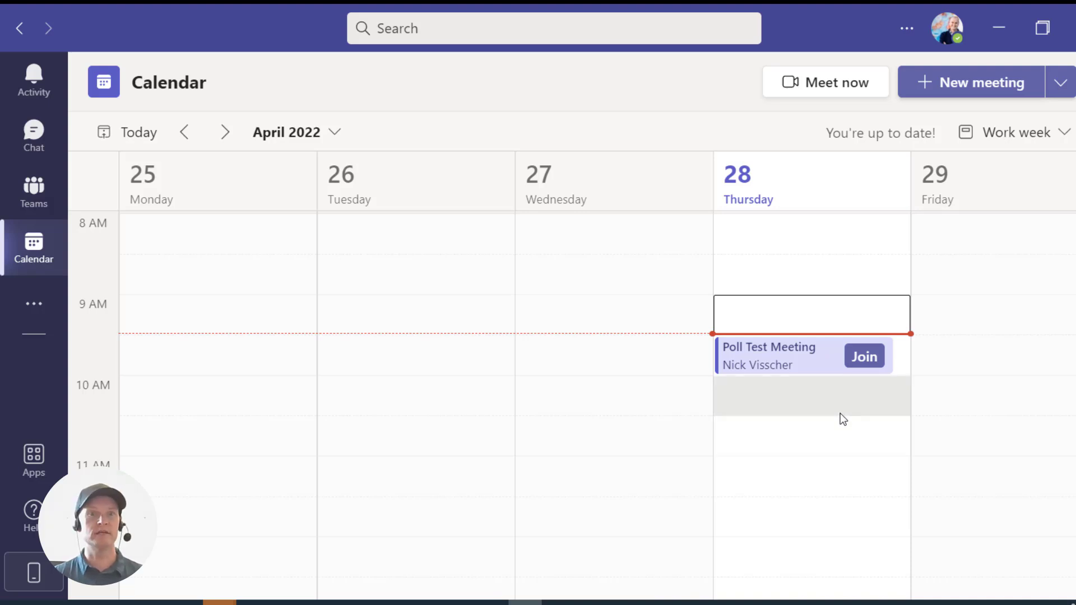
- Join Poll Test Meeting from its calendar entry
click(864, 359)
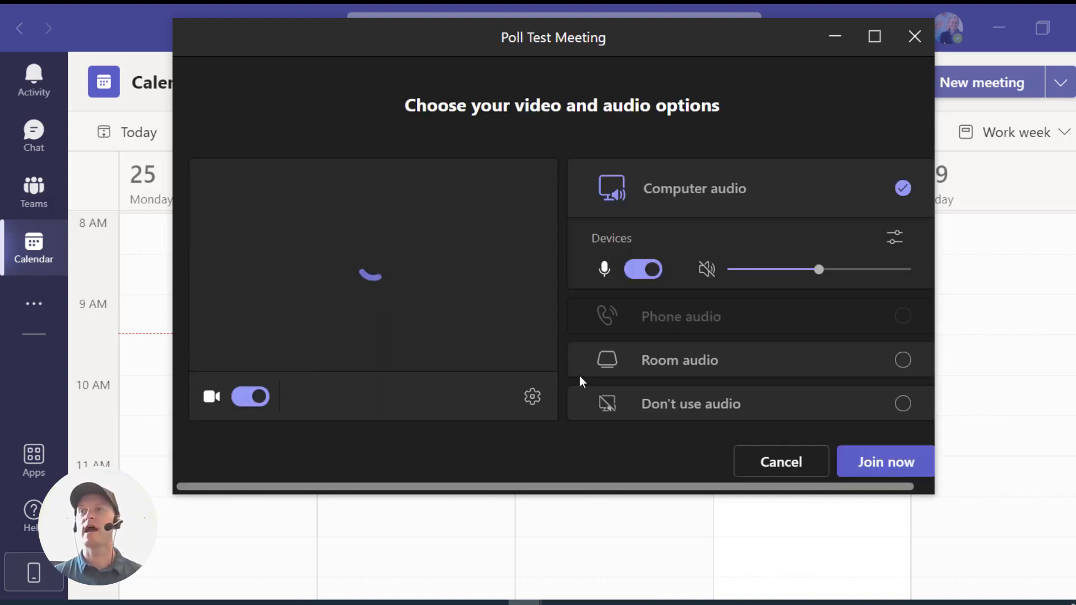
- Join the meeting with computer audio and maximize the meeting window
click(892, 465)
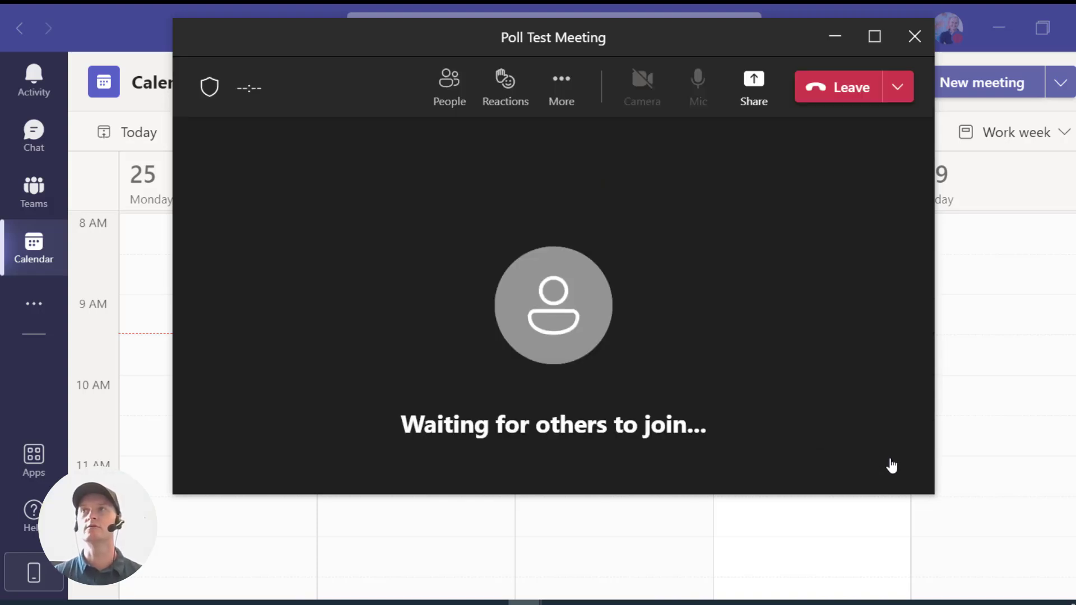
click(875, 37)
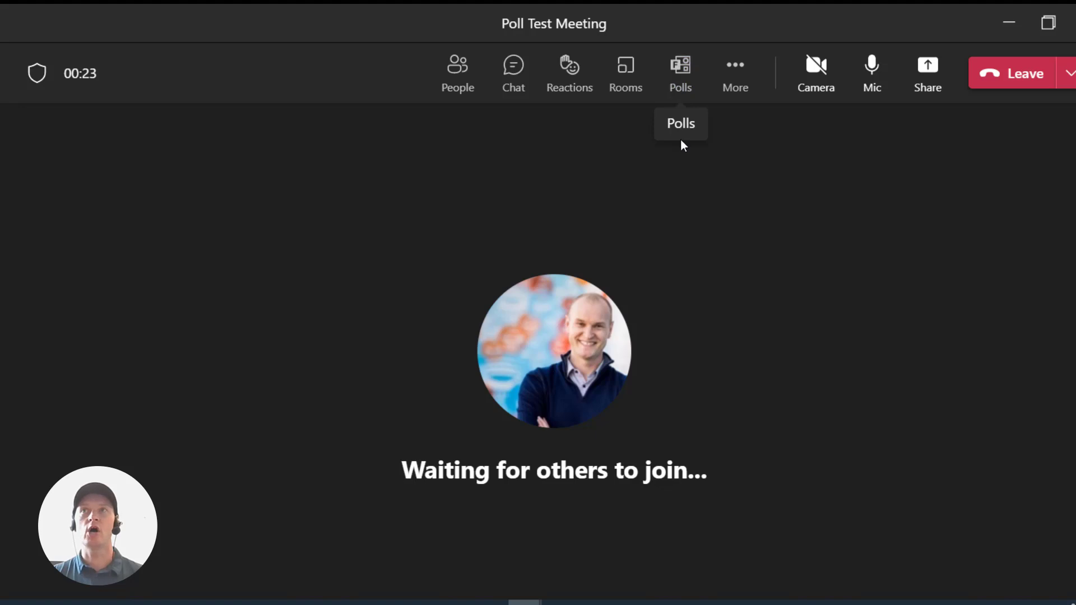
- Launch the draft webinar rating poll from the meeting's Polls panel
click(682, 72)
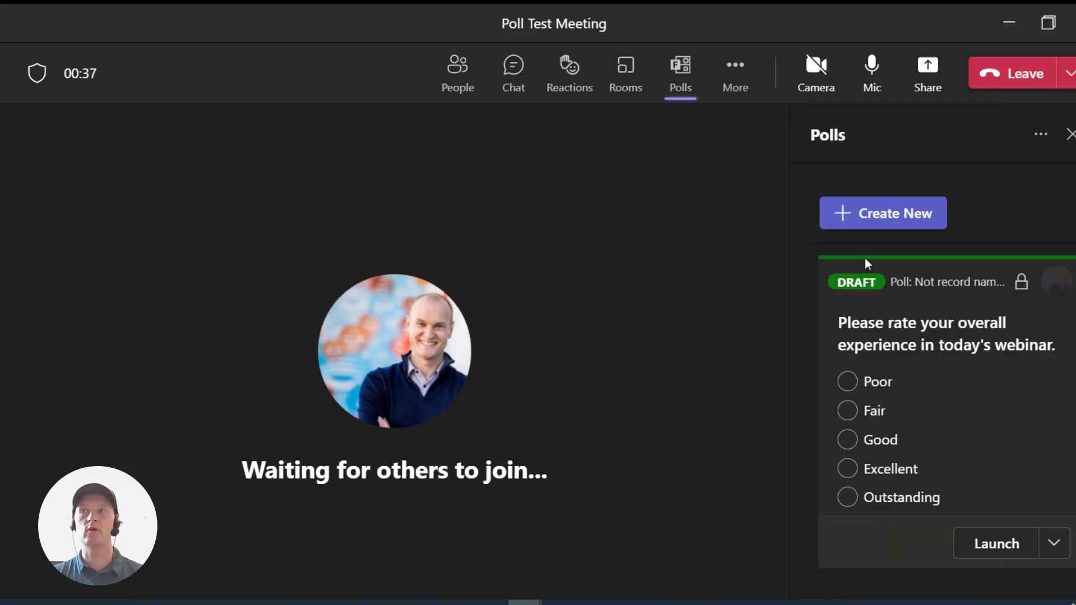
click(1020, 551)
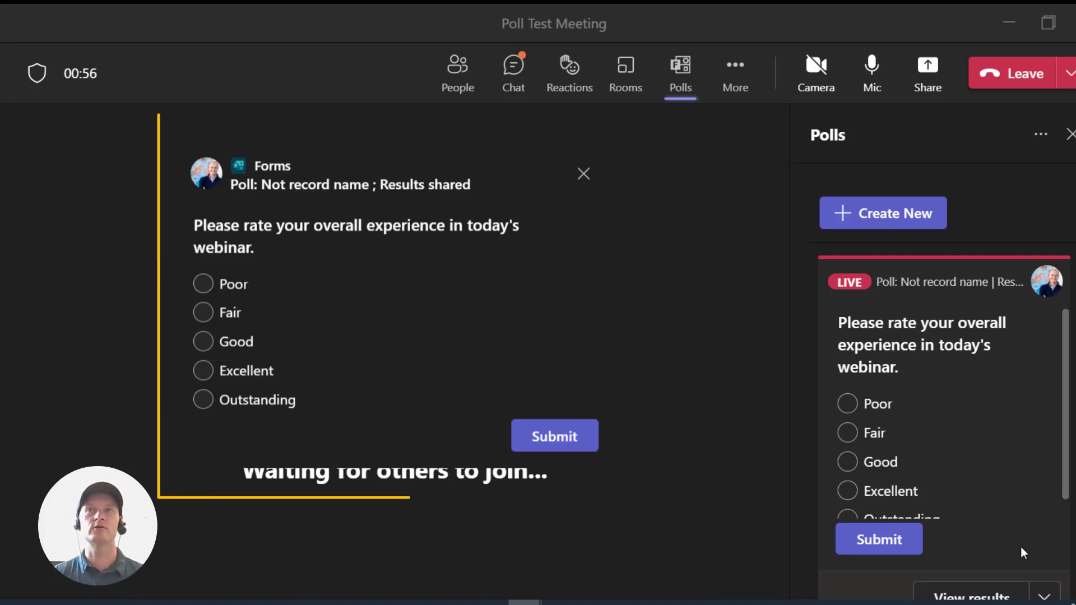
- Answer the webinar rating poll with 'Outstanding' and submit the vote
click(246, 402)
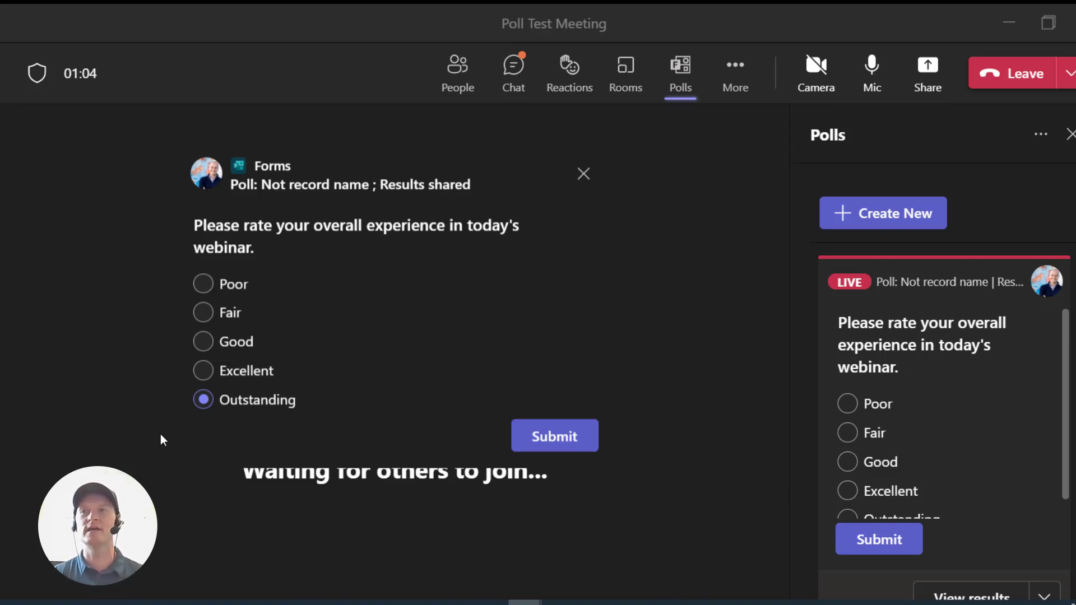
click(572, 445)
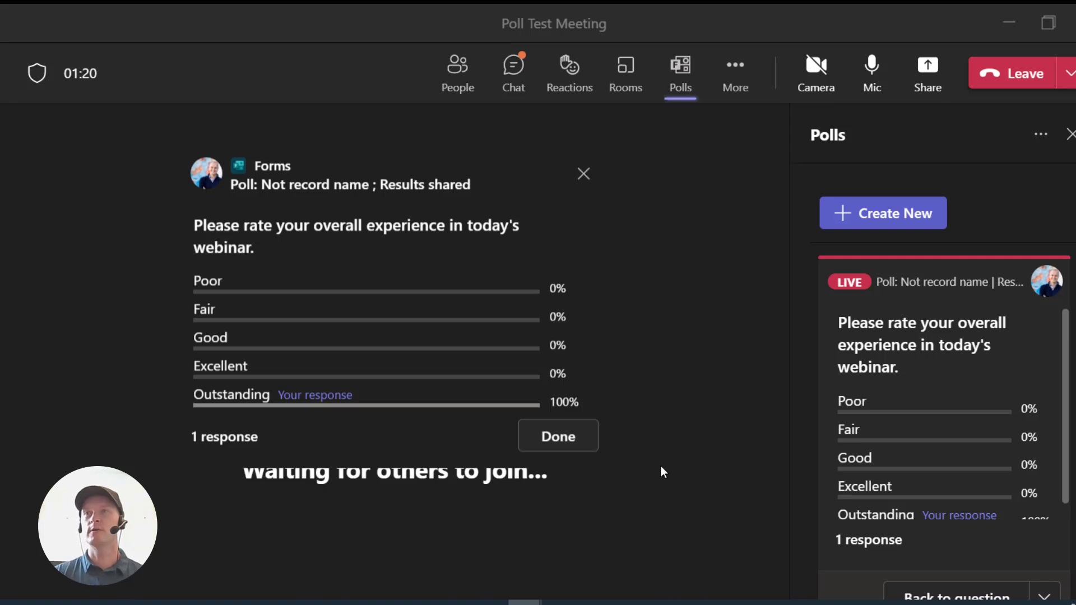
- Dismiss the poll results pop-up showing 100% Outstanding with Done
click(568, 435)
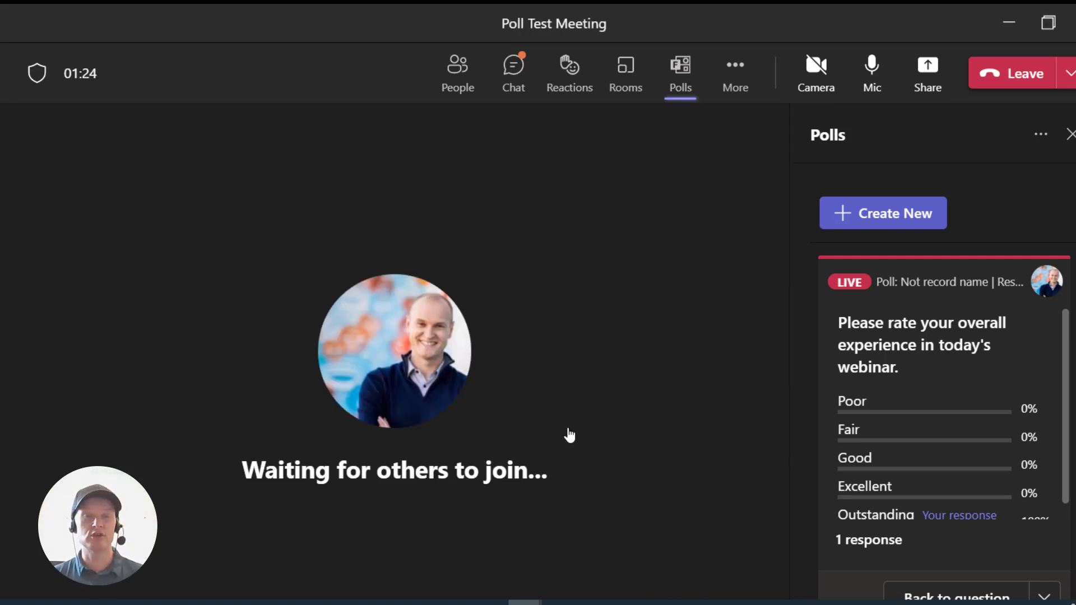